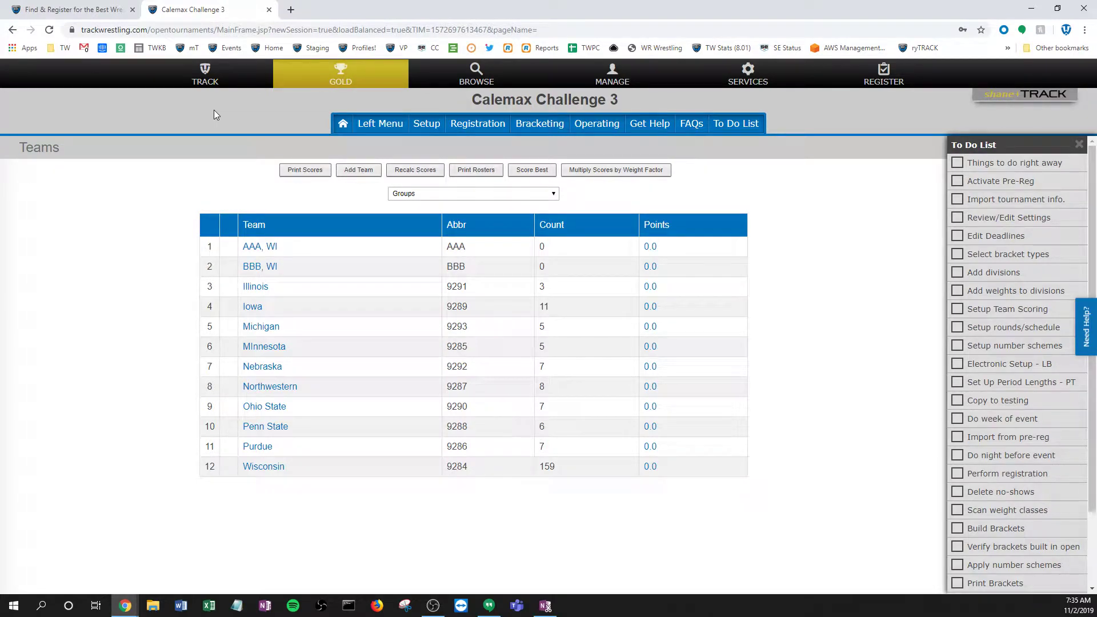
Return to the Calemax Challenge 3 tab, open Setup > Settings and focus the event flyer field
left_click(95, 11)
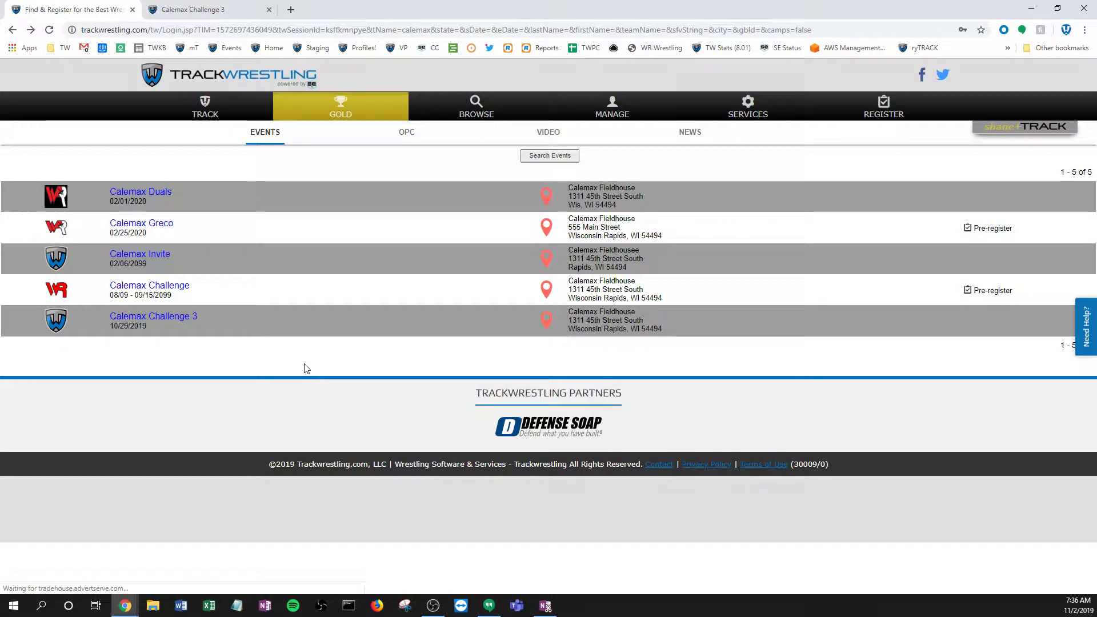
key("ctrl+Tab")
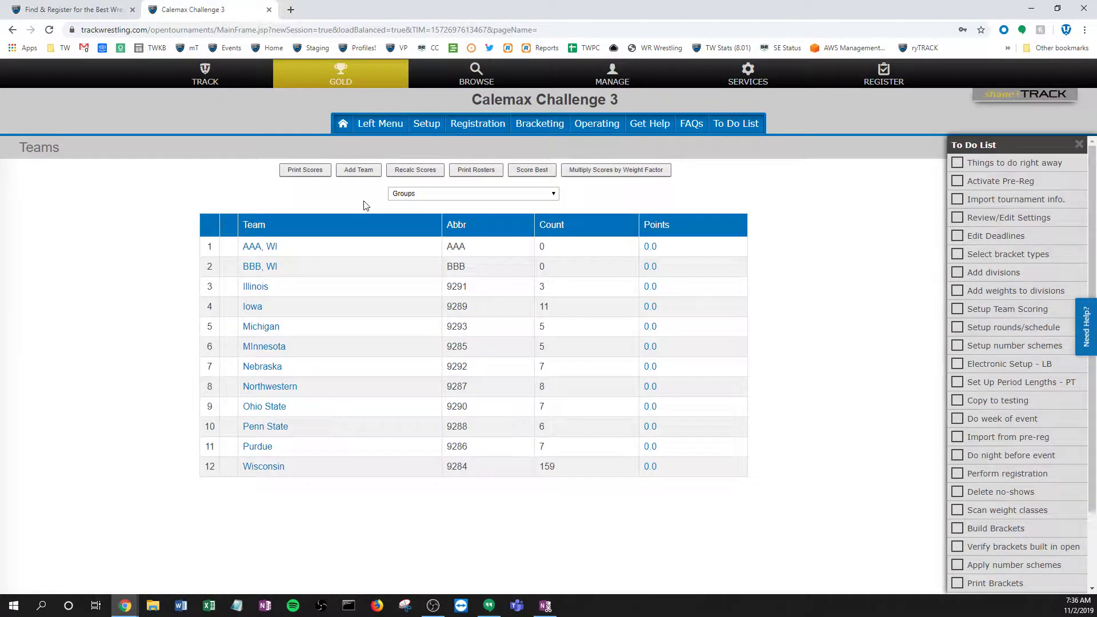
left_click(427, 129)
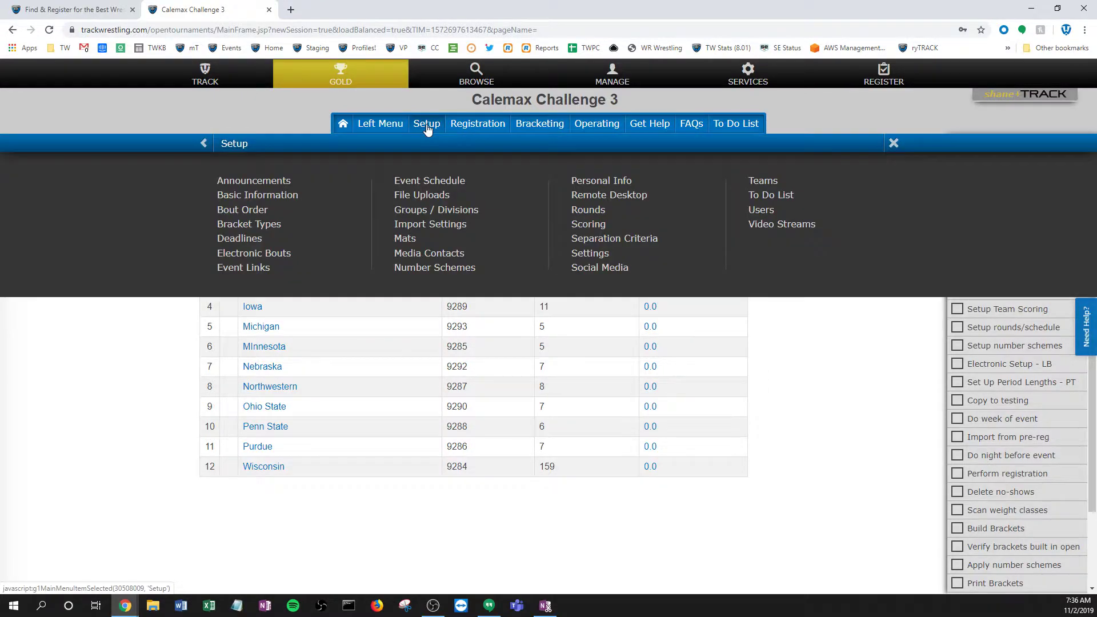
left_click(590, 254)
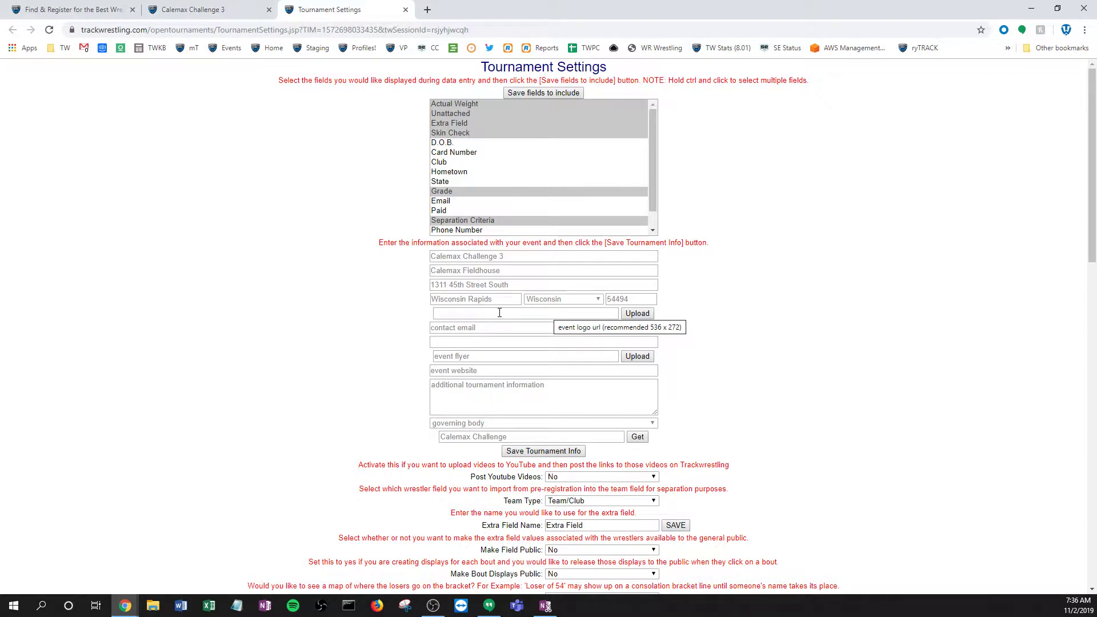
left_click(440, 356)
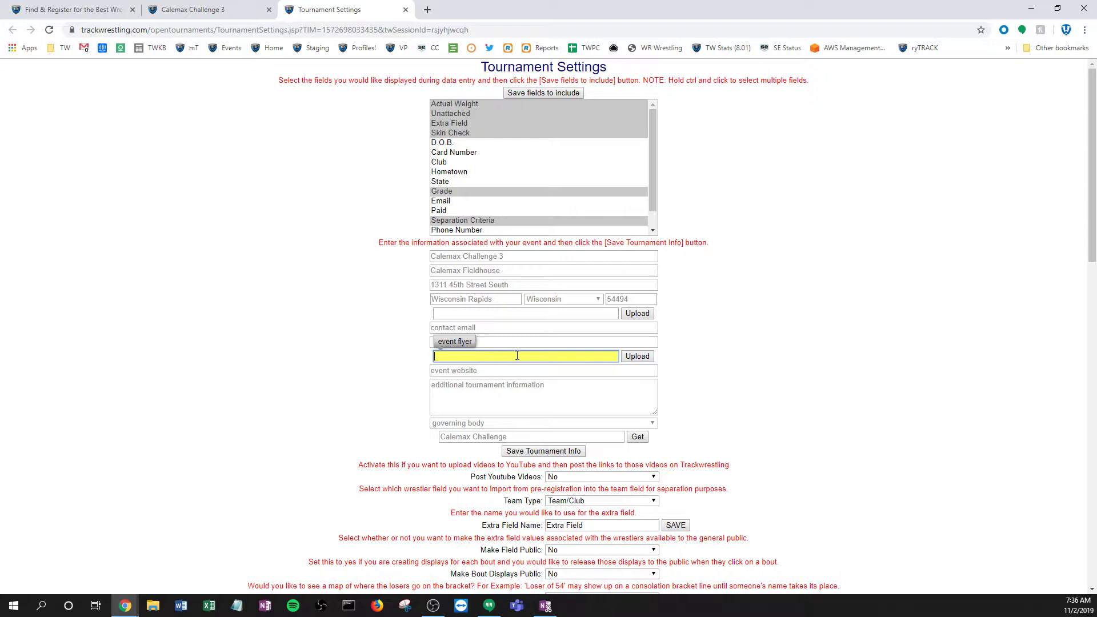
Upload star.JPG from TRACKWRESTLING\Logos\New as the event flyer
left_click(637, 356)
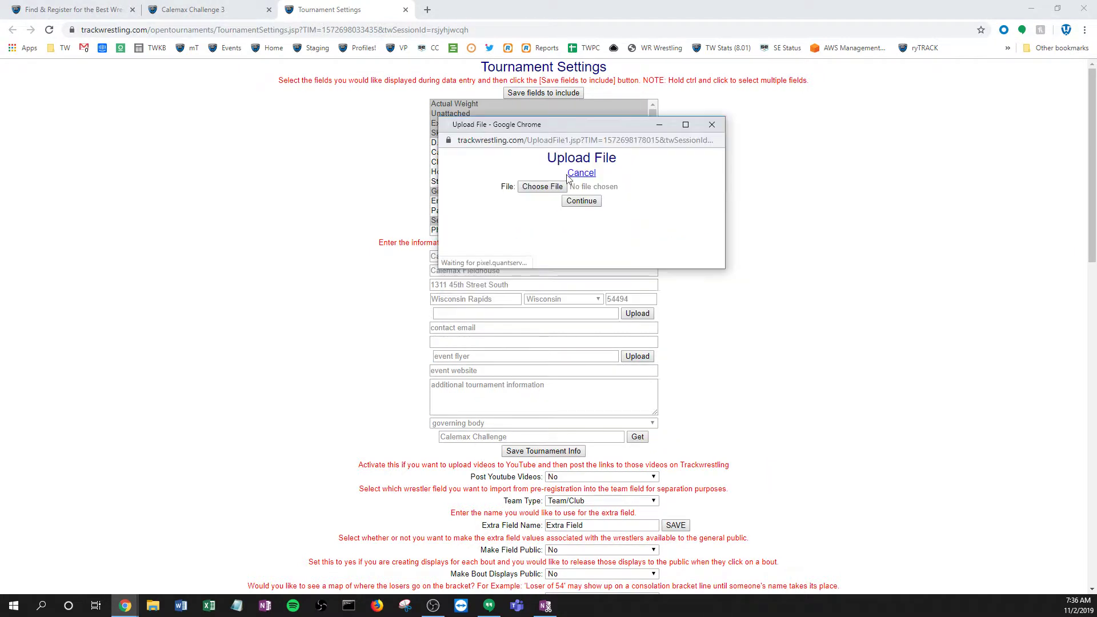
left_click(540, 186)
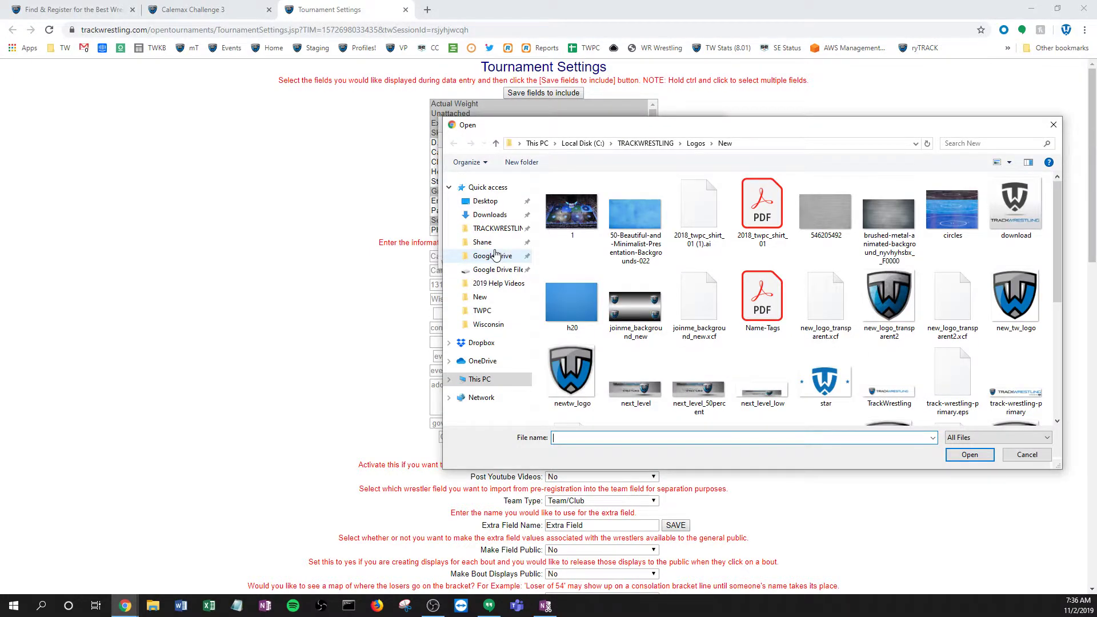
left_click(496, 228)
double_click(567, 353)
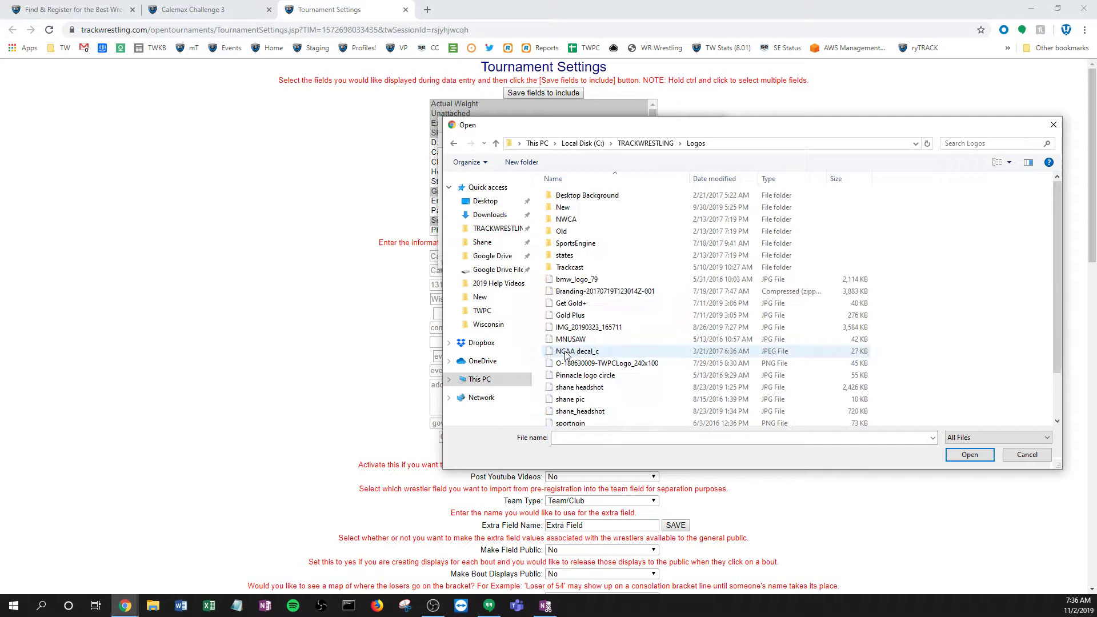
double_click(571, 210)
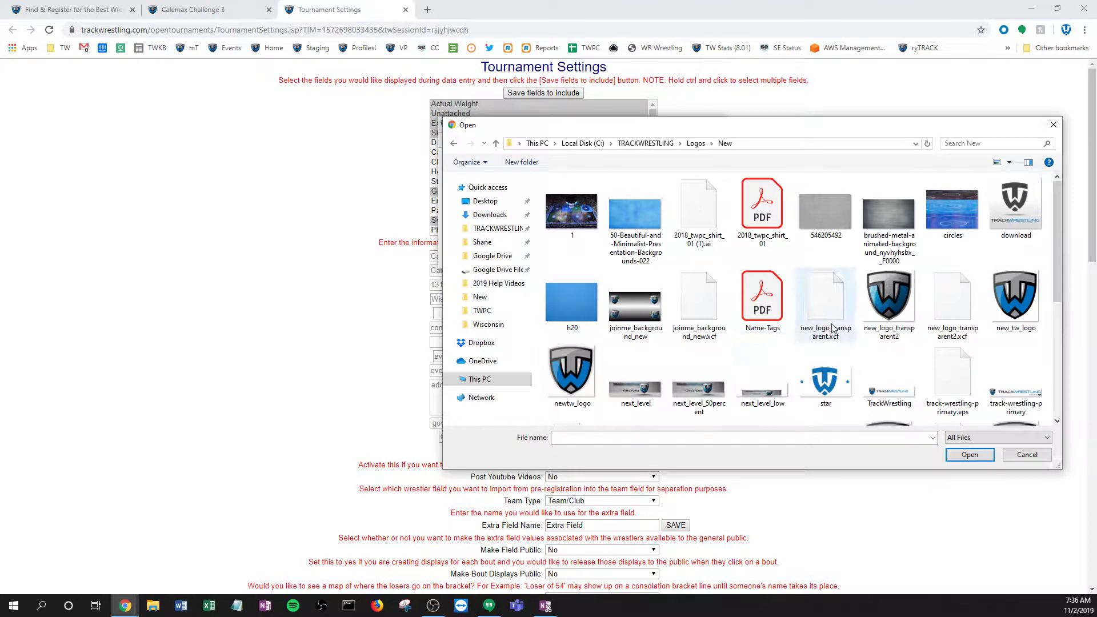
left_click(826, 382)
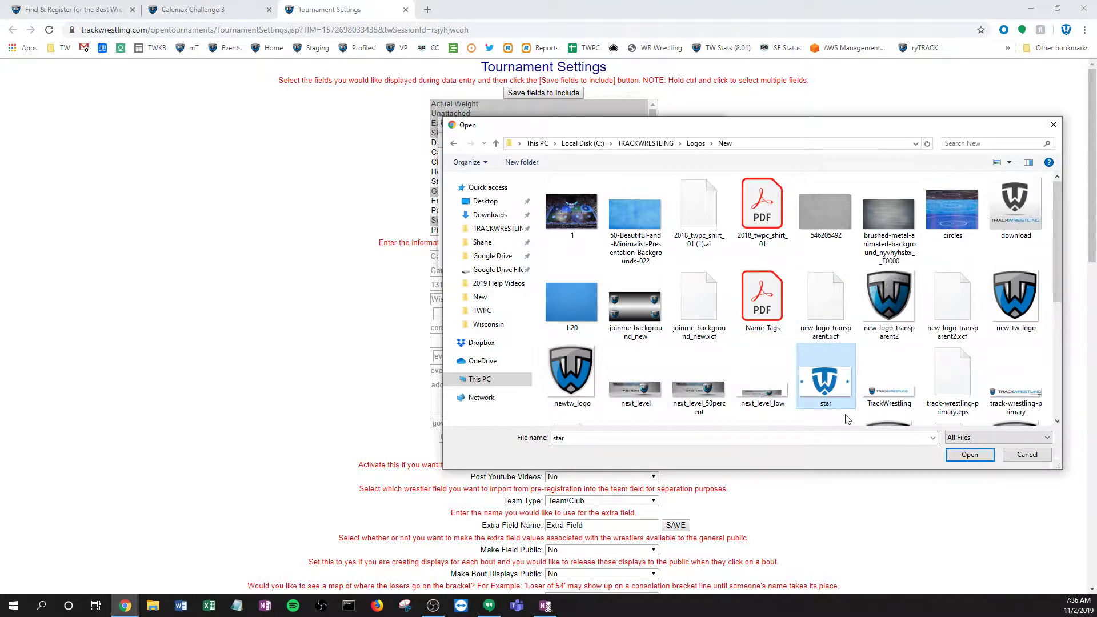
left_click(970, 455)
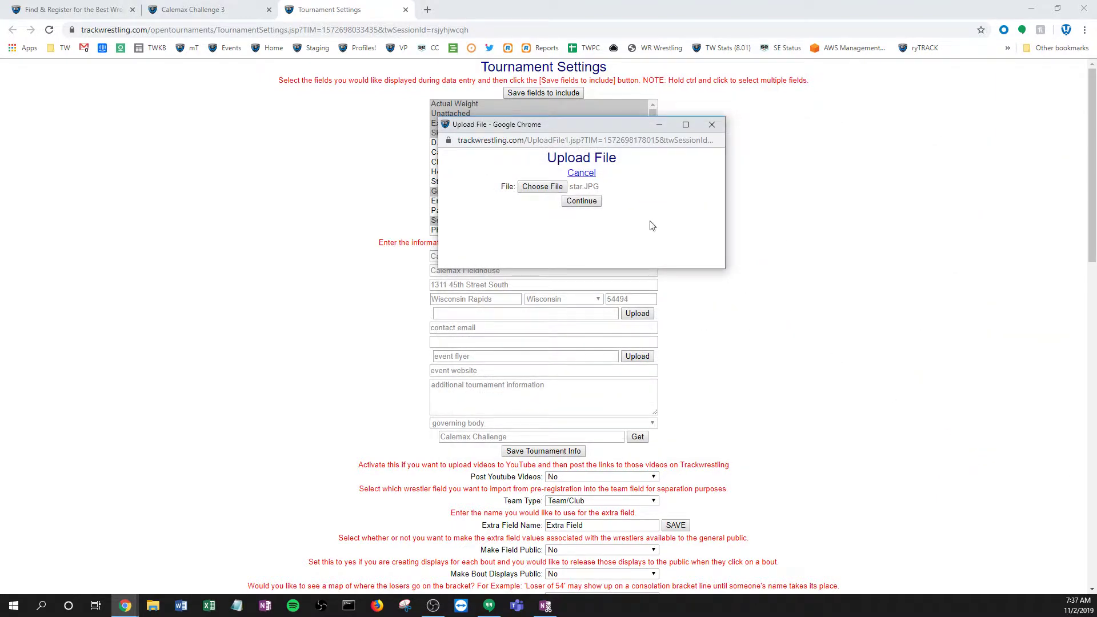
left_click(581, 201)
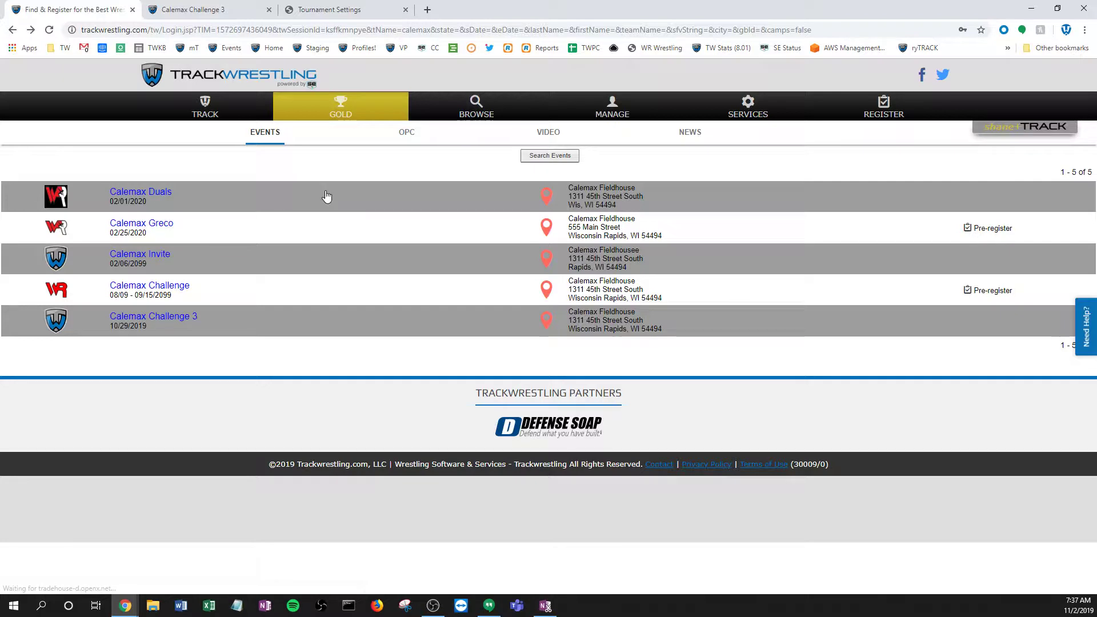
Reload the events list, preview Calemax Challenge 3's Event Flyer, then close the image tab
right_click(360, 168)
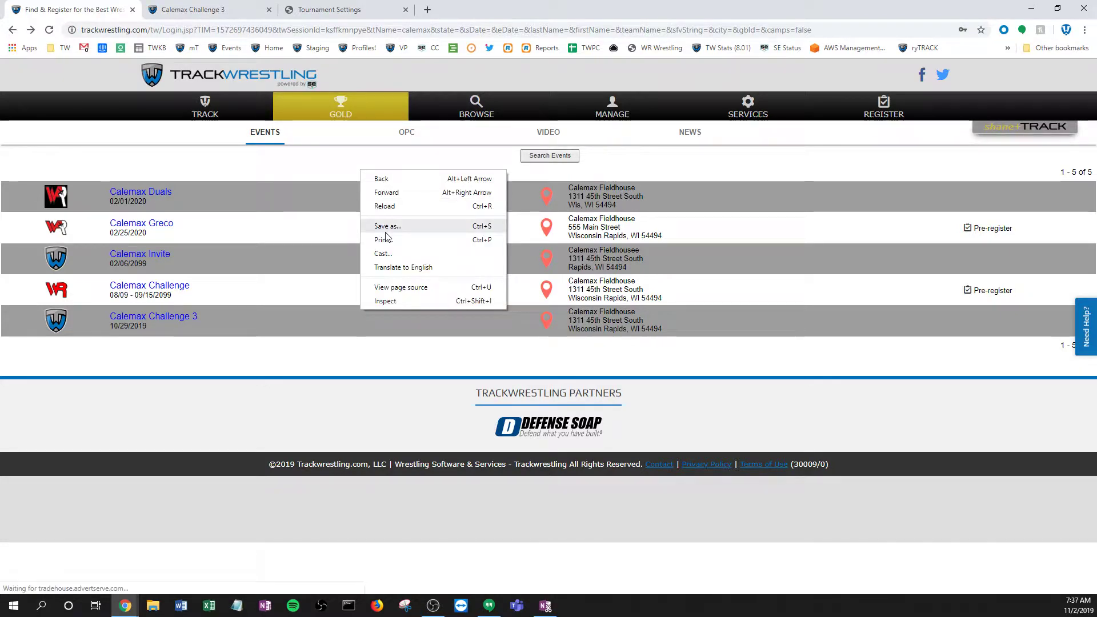
left_click(385, 206)
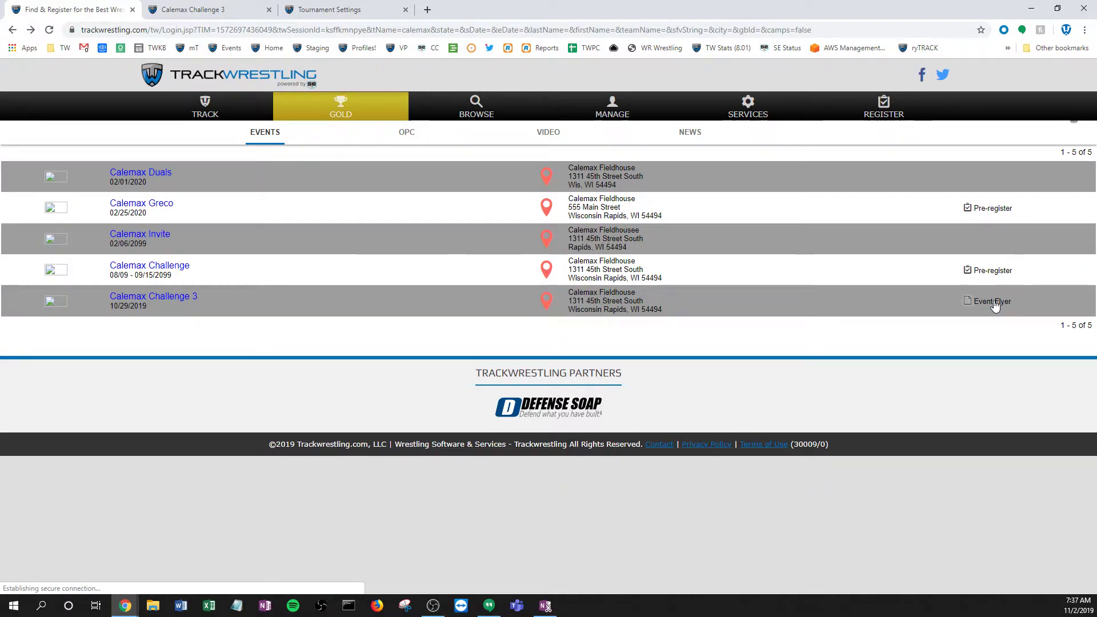
left_click(993, 301)
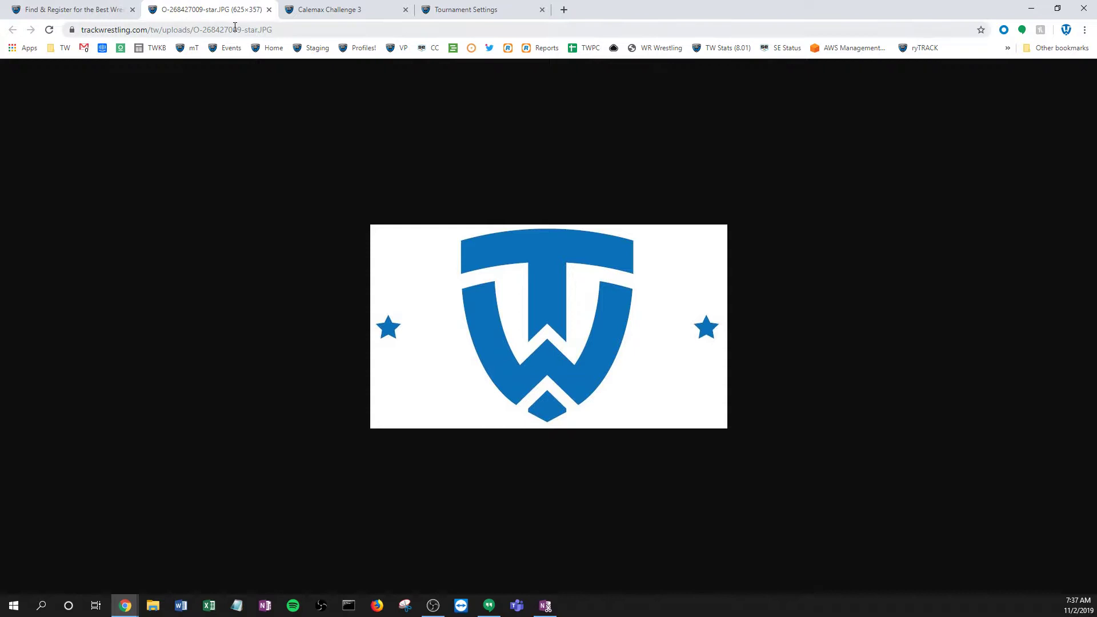
left_click(269, 10)
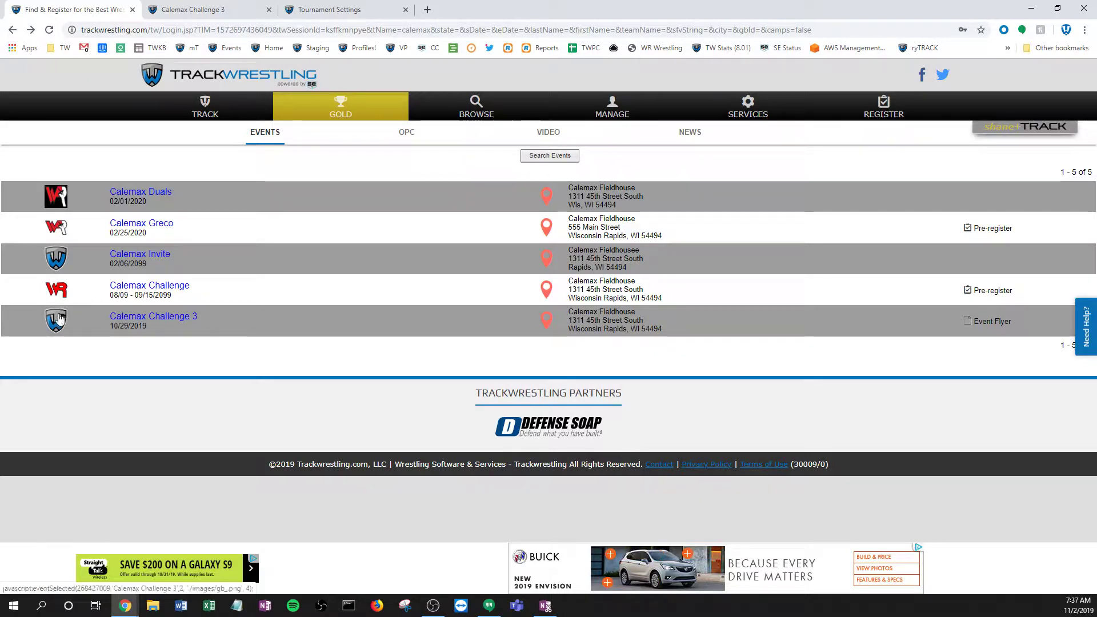
Back on Tournament Settings, upload star.JPG from Logos\New as the event logo
left_click(329, 11)
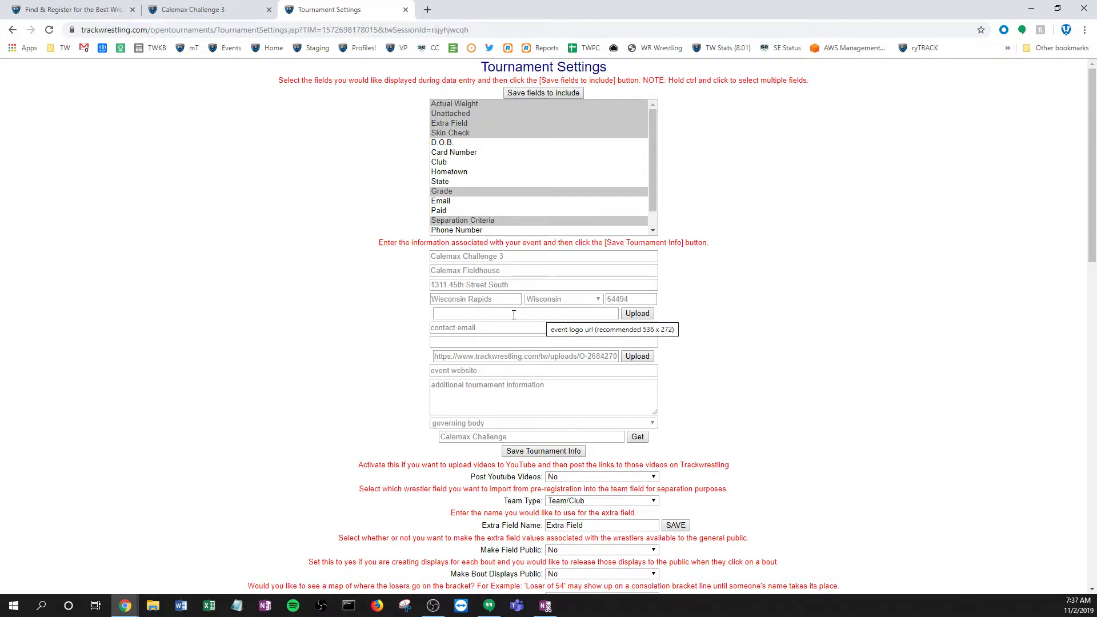
left_click(636, 315)
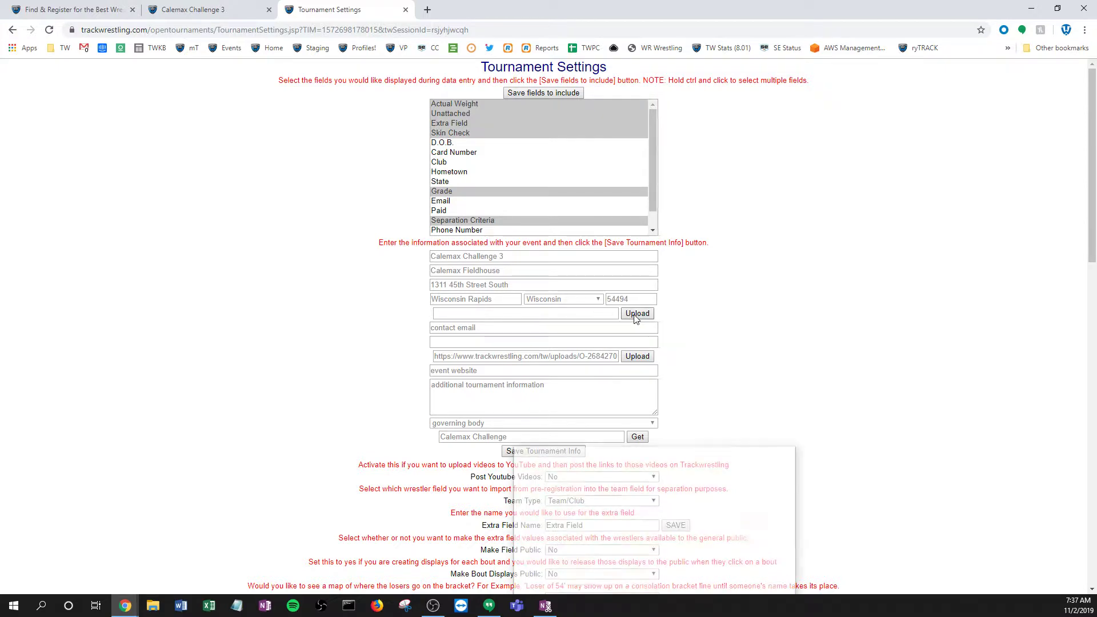
left_click_drag(628, 454, 566, 186)
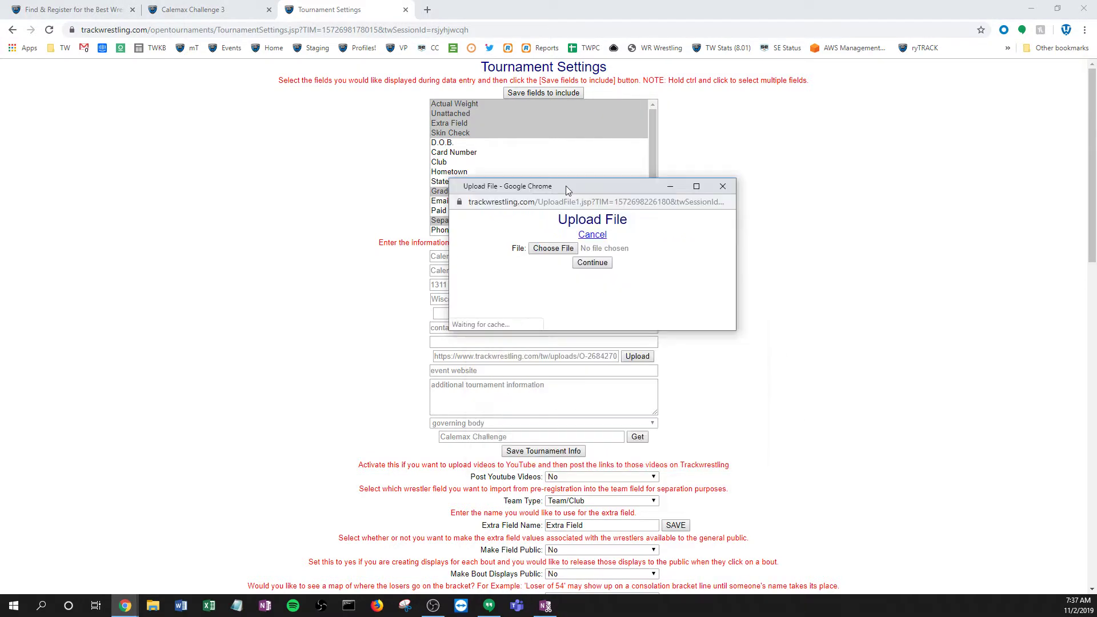
left_click(554, 249)
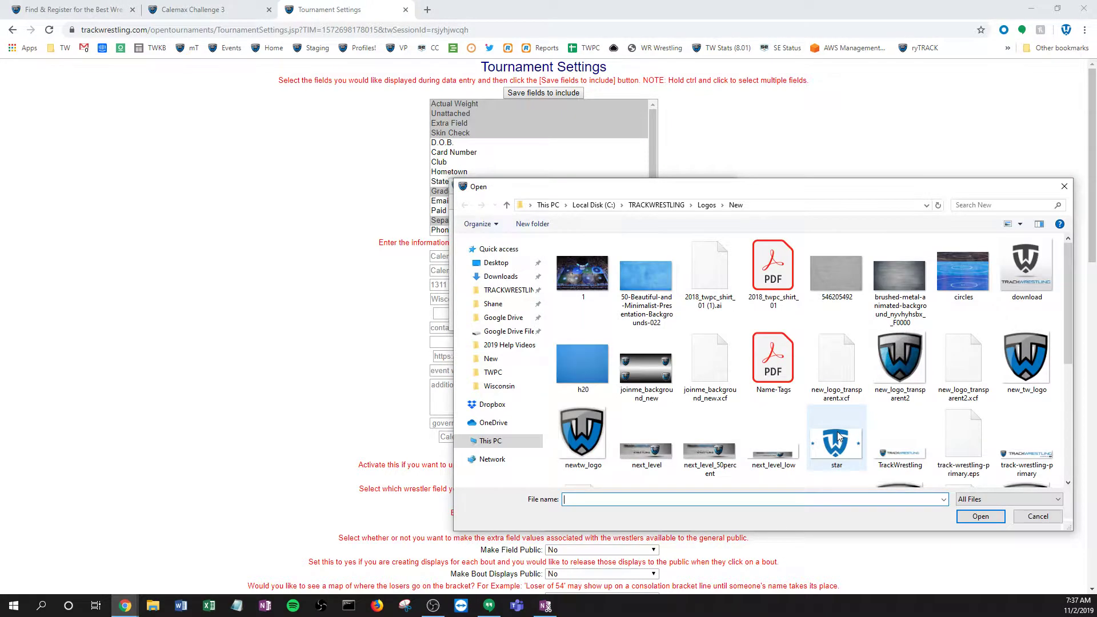
left_click(837, 438)
left_click(980, 517)
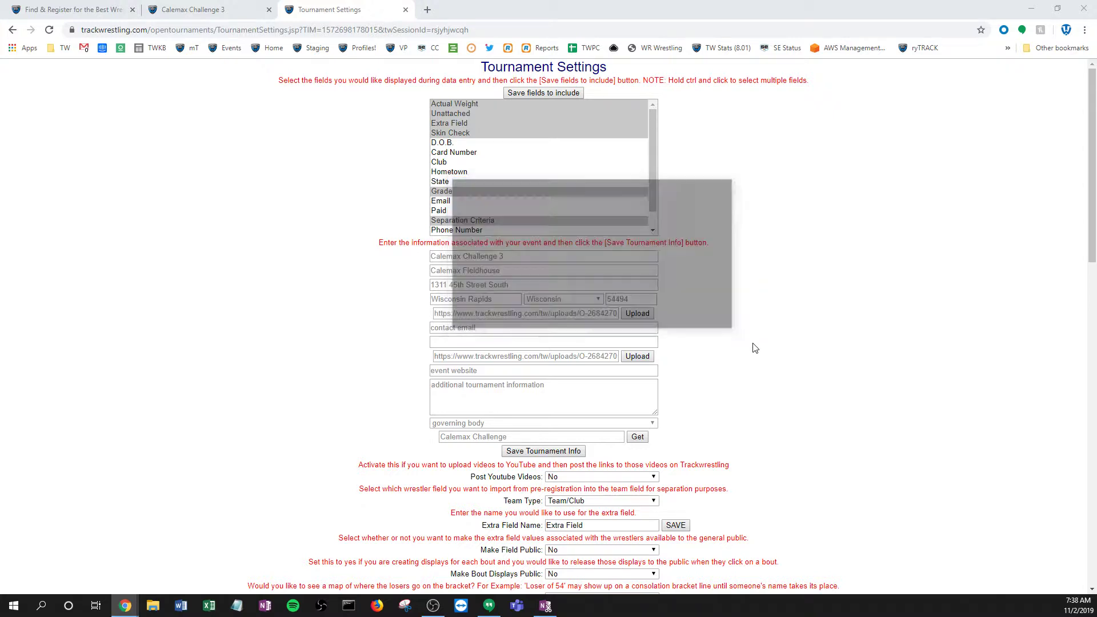
Save the tournament info, reload the events list to check the star logo, then return to settings
left_click(550, 452)
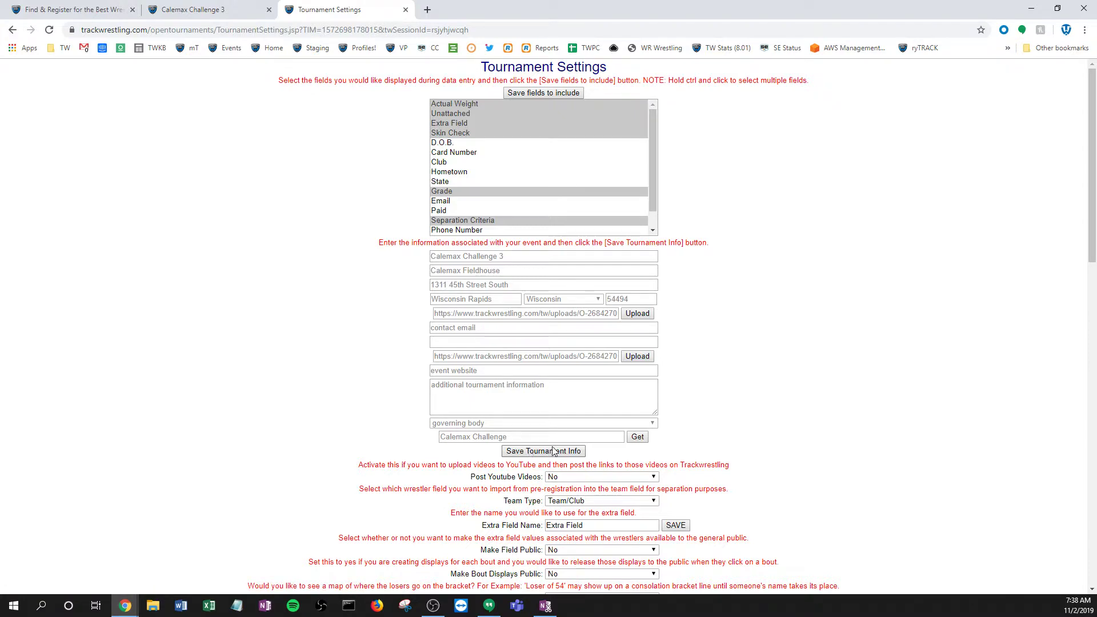
left_click(550, 451)
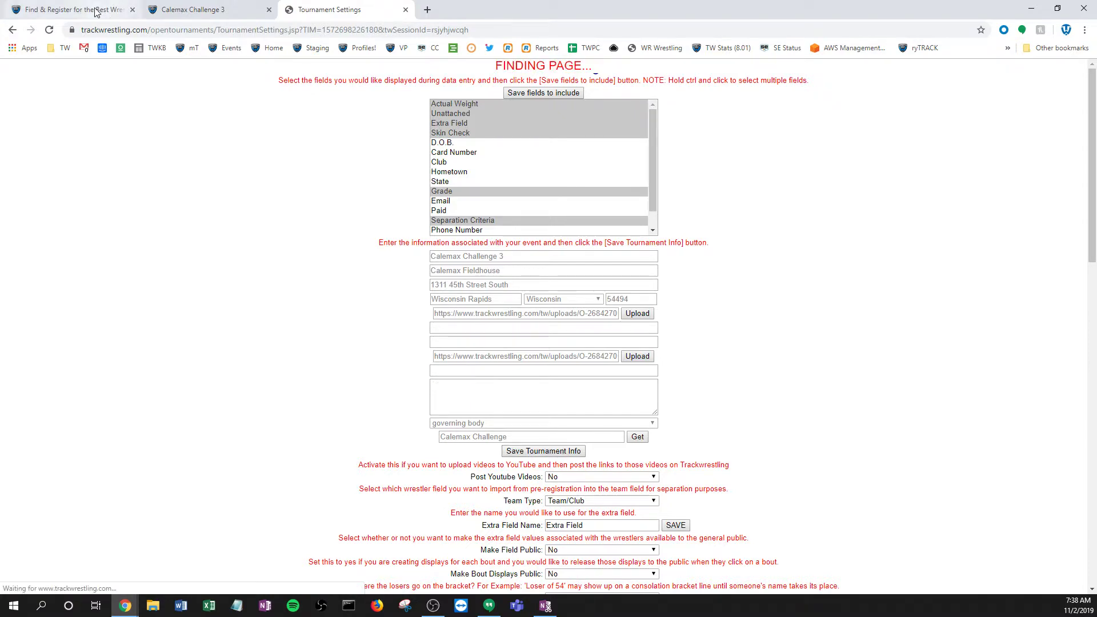
left_click(74, 10)
right_click(322, 171)
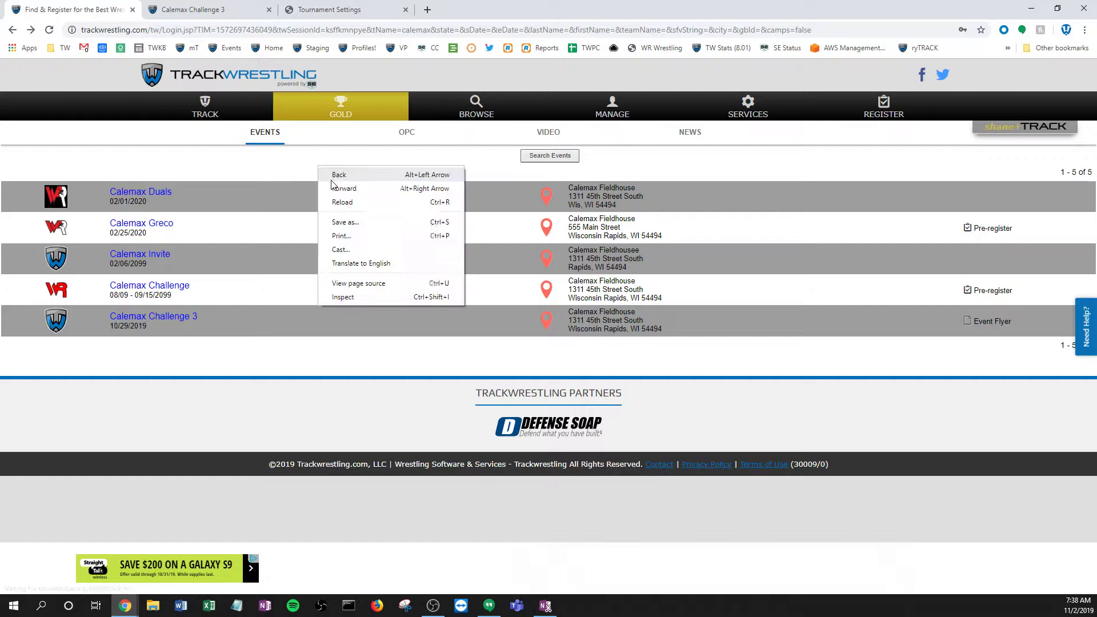
left_click(338, 201)
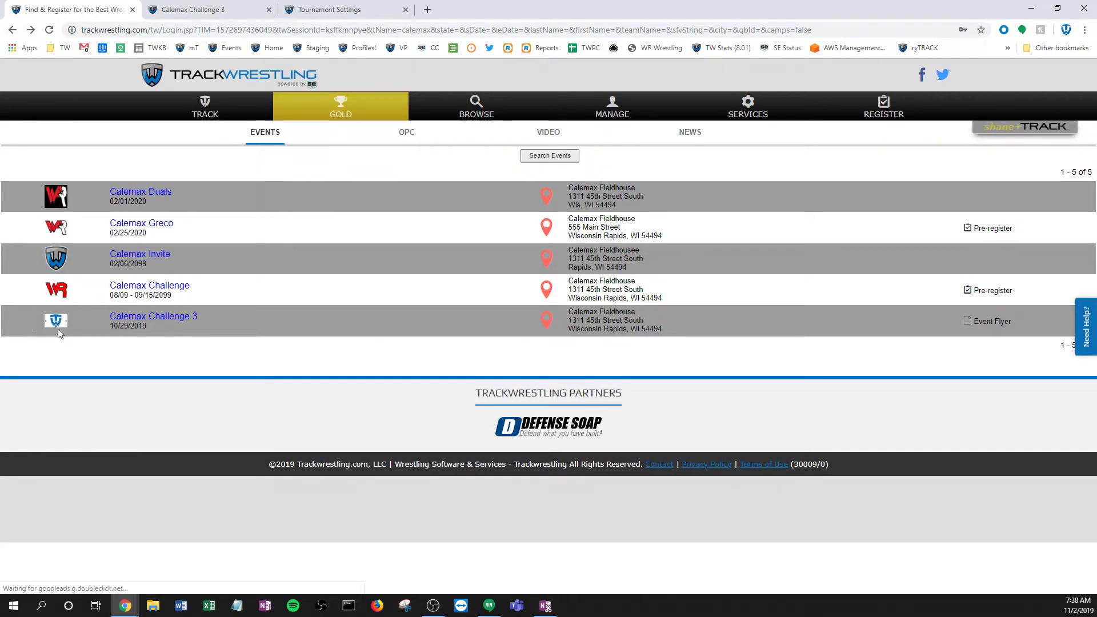
left_click(320, 9)
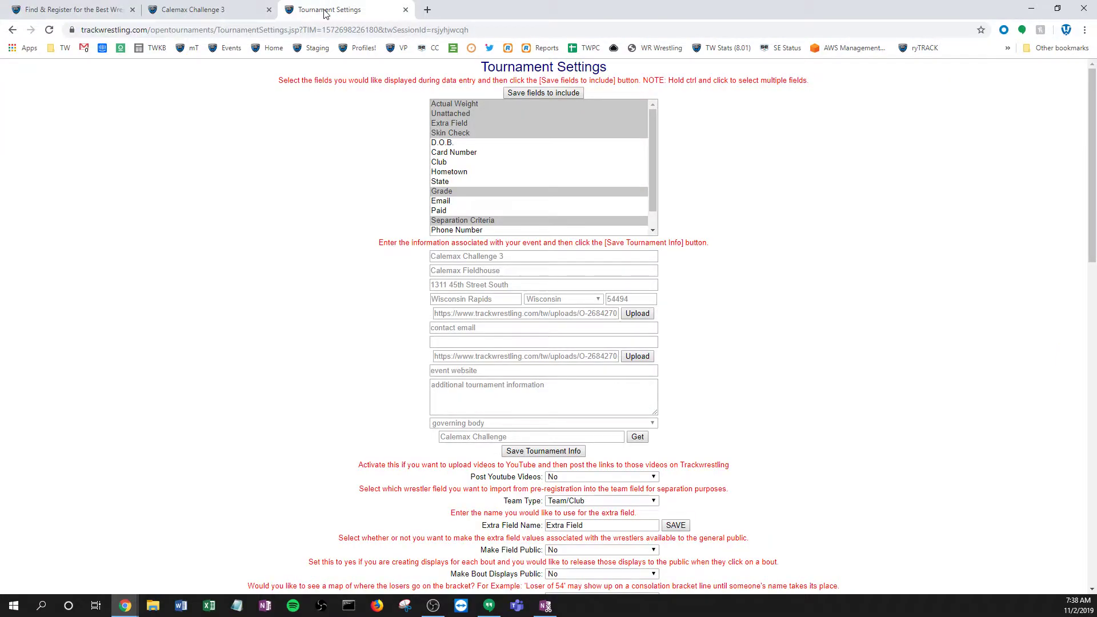
From the Calemax Challenge 3 tab, open Setup > File Uploads
left_click(209, 12)
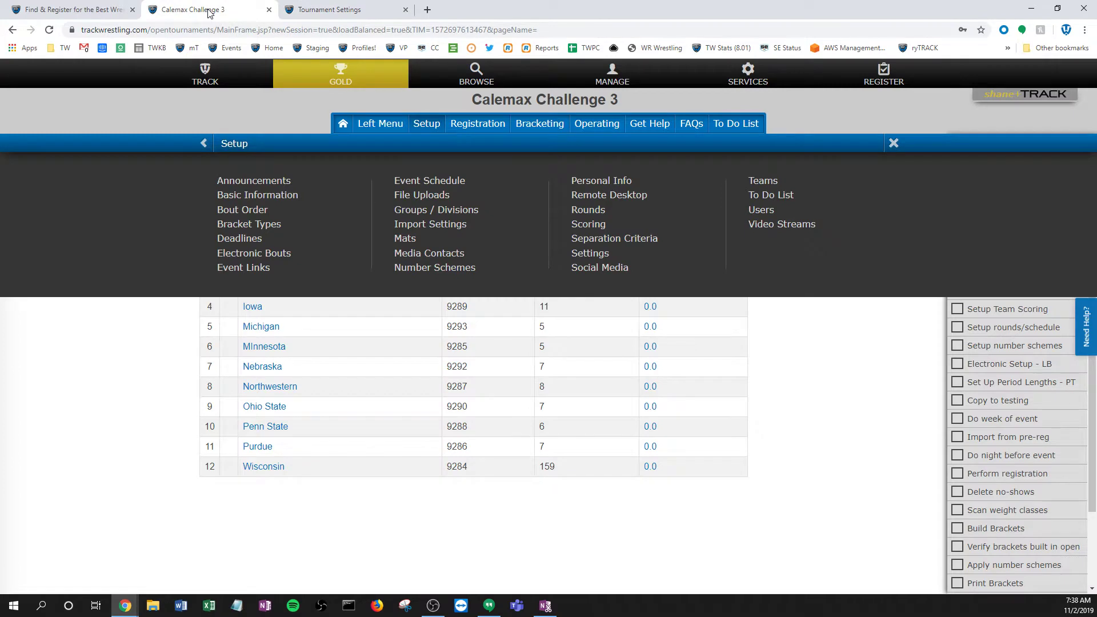
left_click(428, 124)
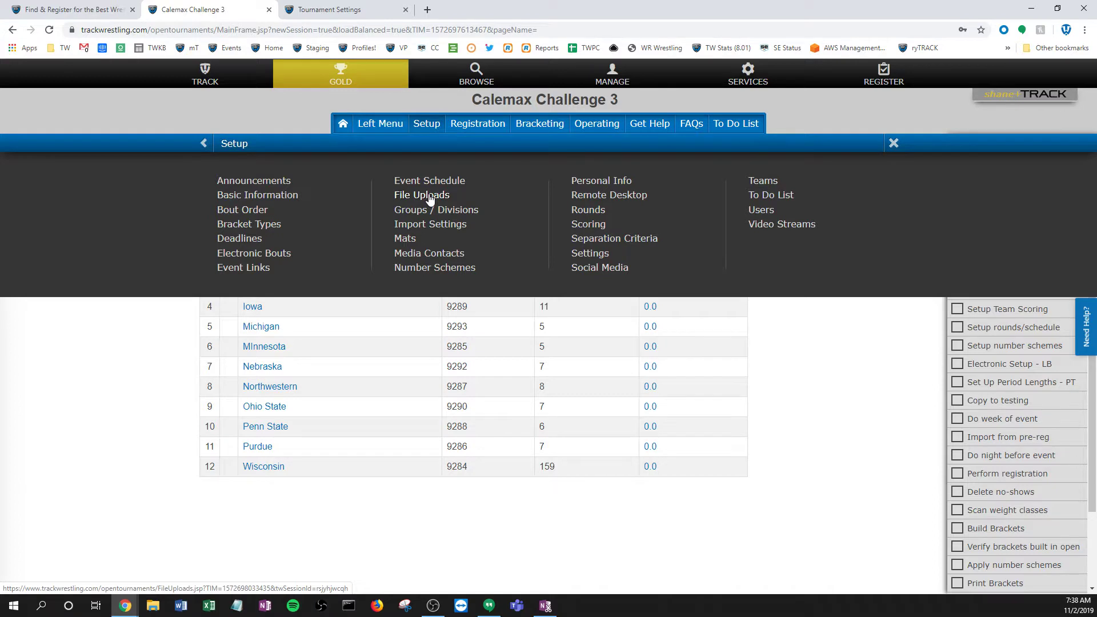
left_click(430, 197)
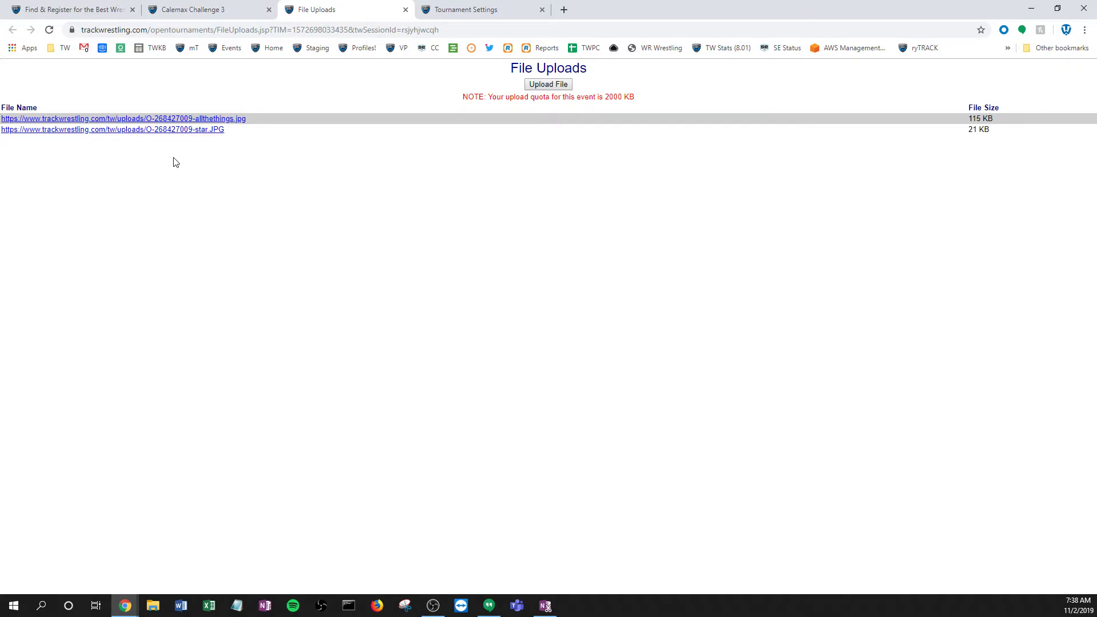
Upload new_logo_transparent2.png to the event's file uploads
left_click(543, 87)
left_click_drag(643, 454, 515, 184)
left_click(495, 249)
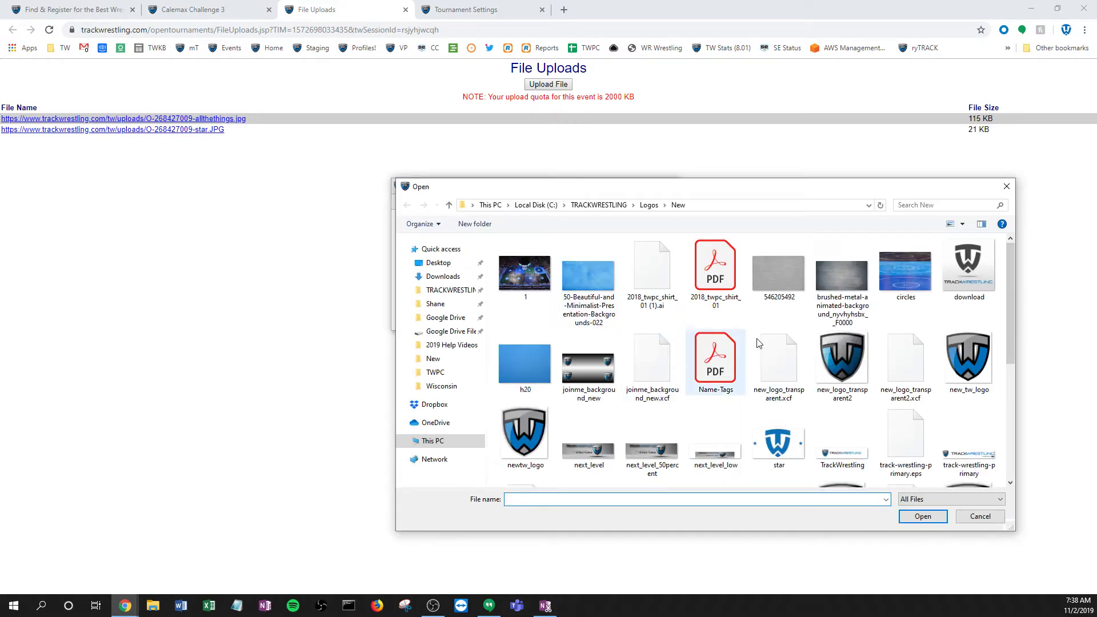
left_click(843, 360)
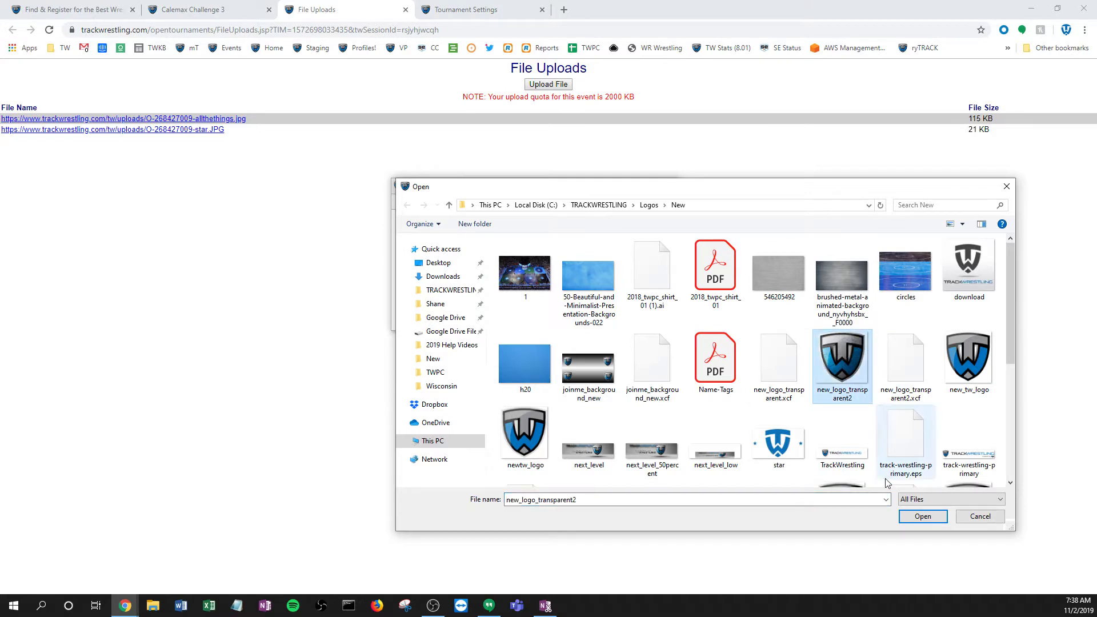
left_click(921, 517)
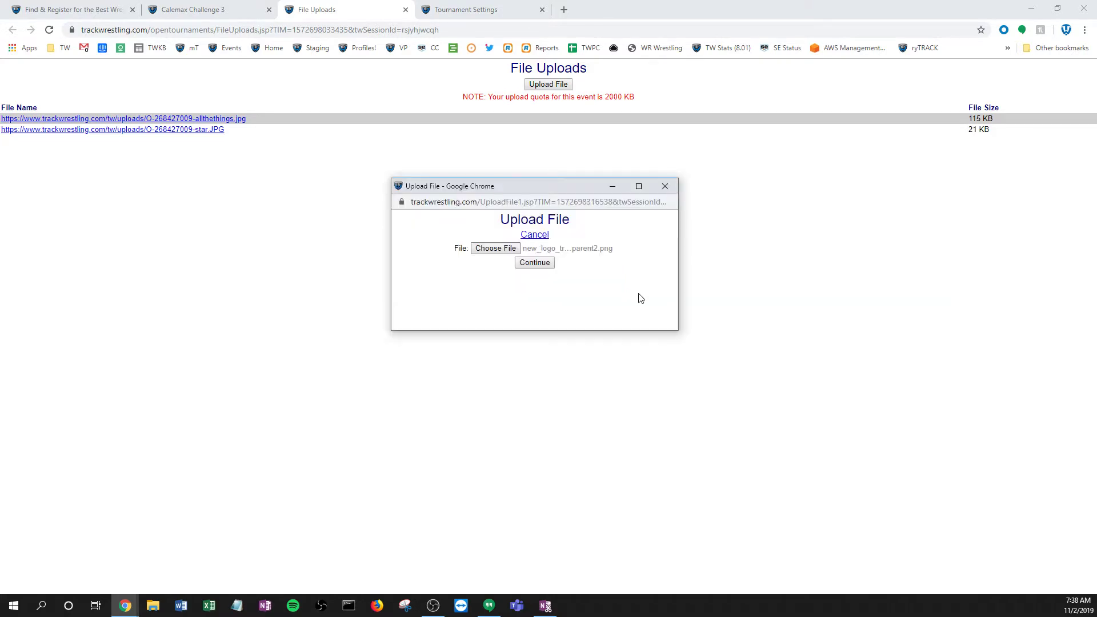
left_click(534, 262)
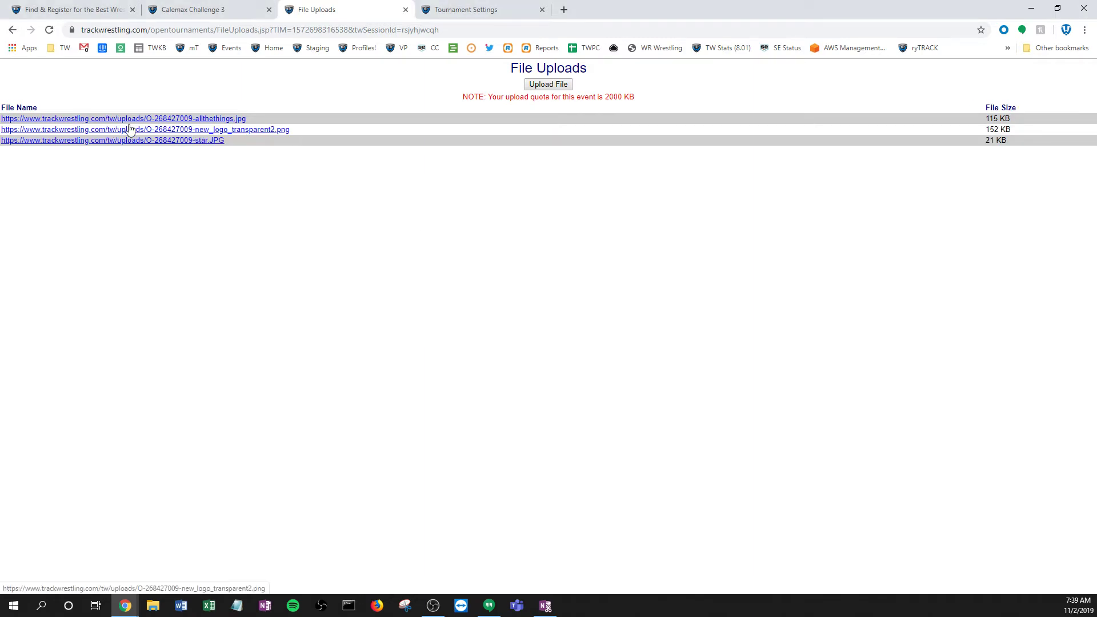
Preview the new logo image, then select its full uploads URL
left_click(163, 130)
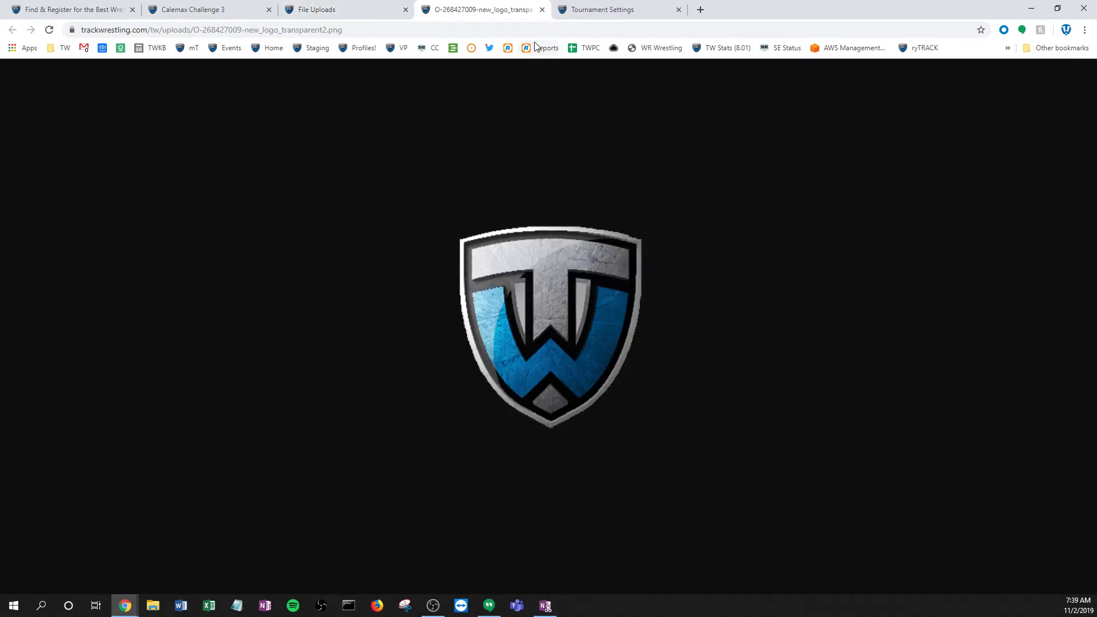
left_click(543, 9)
left_click_drag(292, 132, 3, 132)
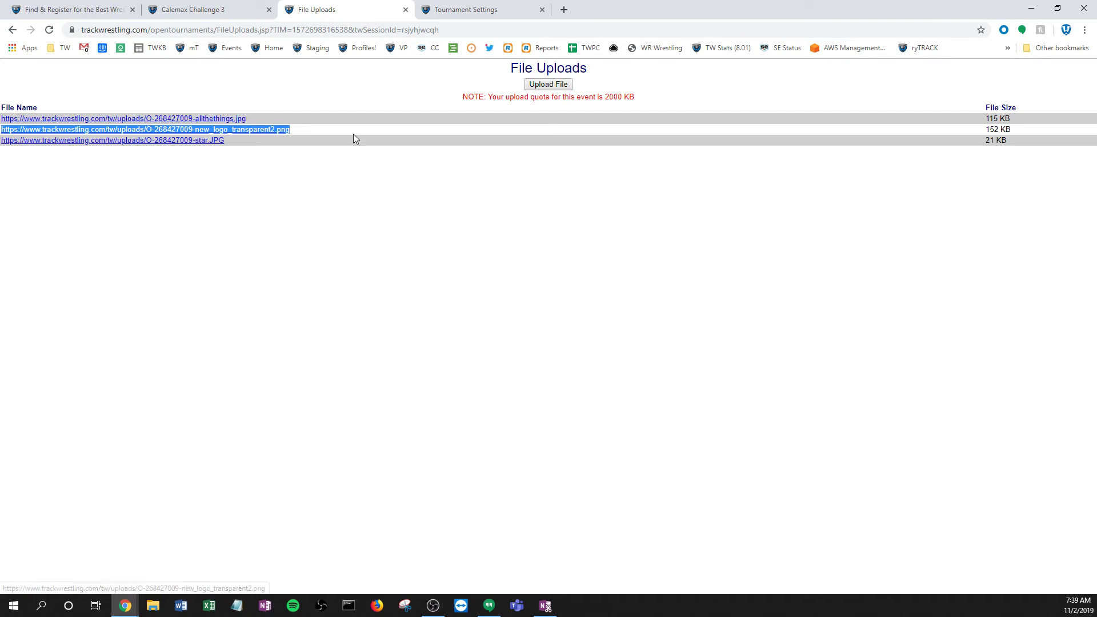